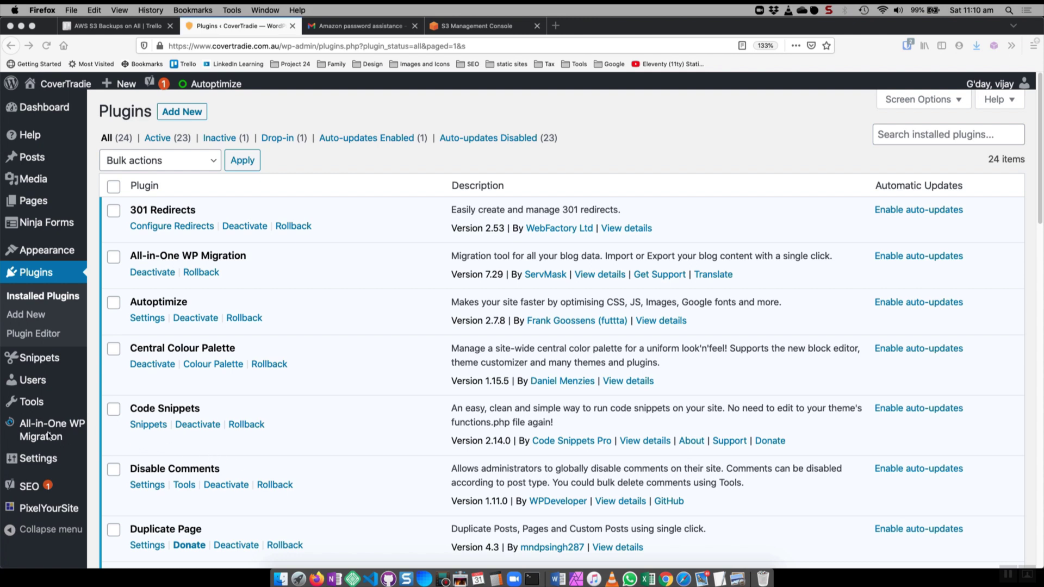
Go to the Add New Plugins page in WordPress admin.
left_click(87, 441)
mouse_move(68, 438)
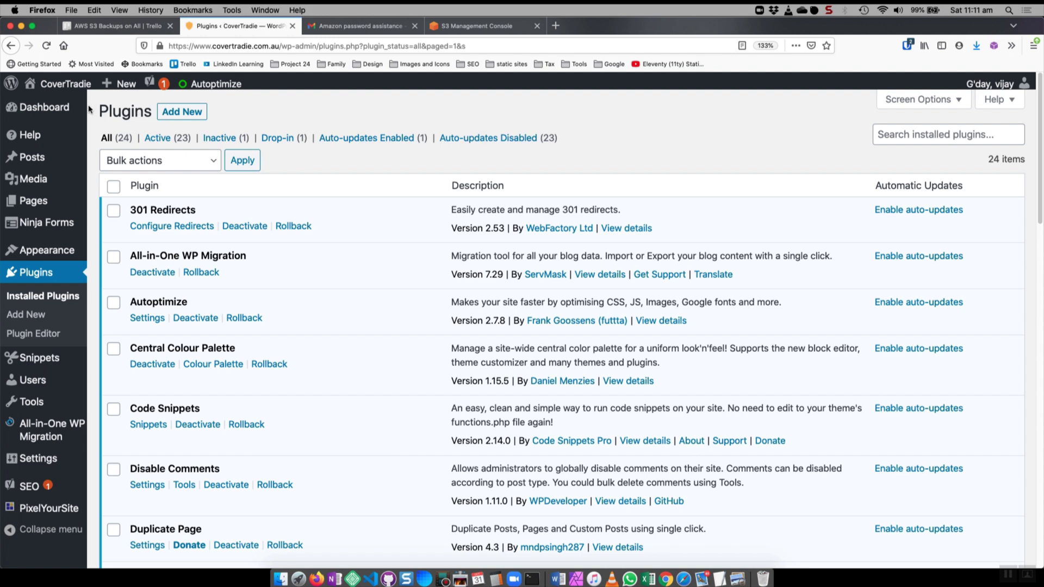
mouse_move(83, 85)
left_click(185, 117)
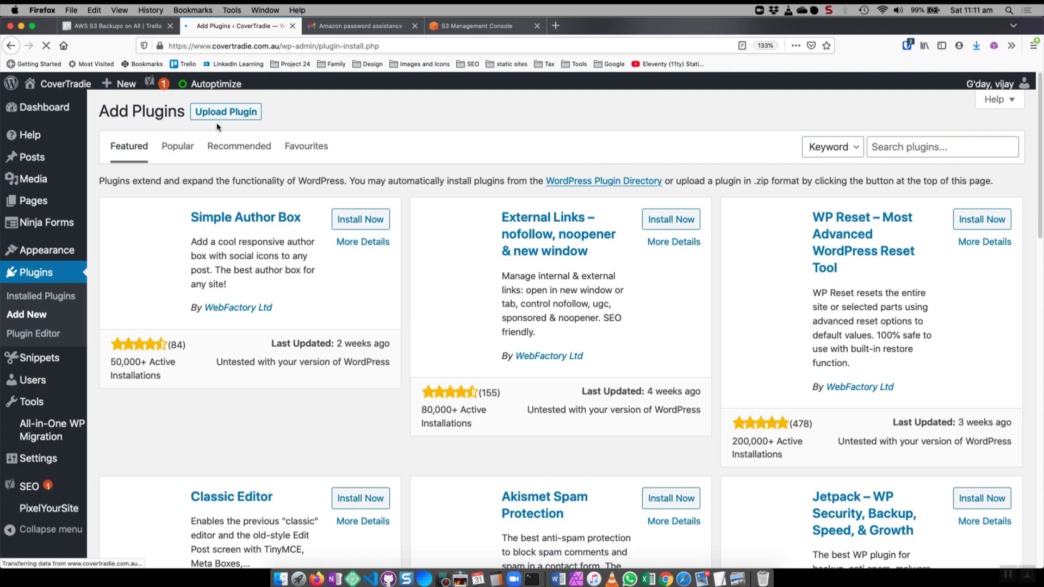
Search for the WPvivid backup plugin, then install and activate Backup & Migration – WPvivid.
left_click(921, 151)
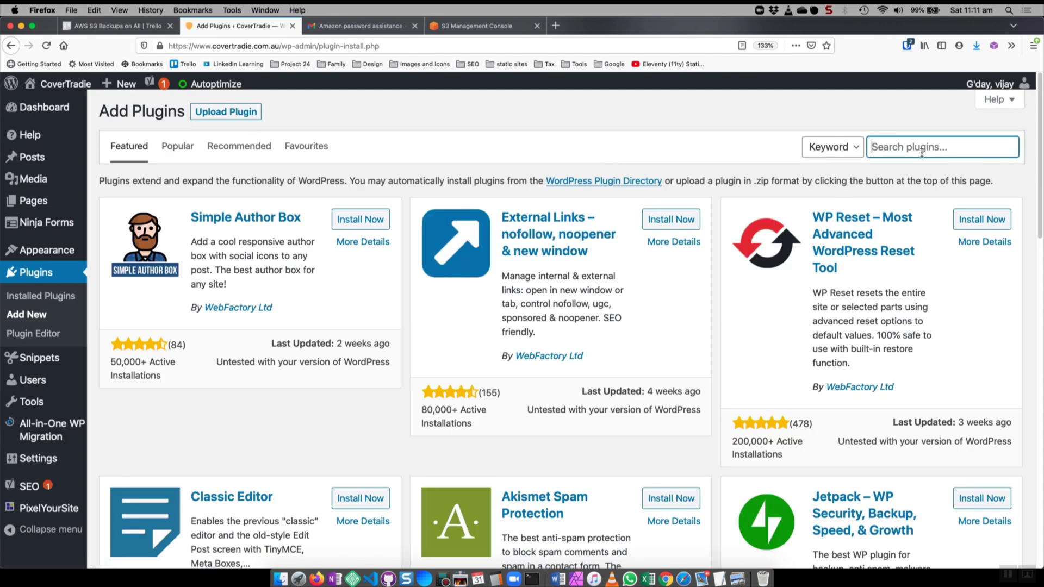
type("wp v")
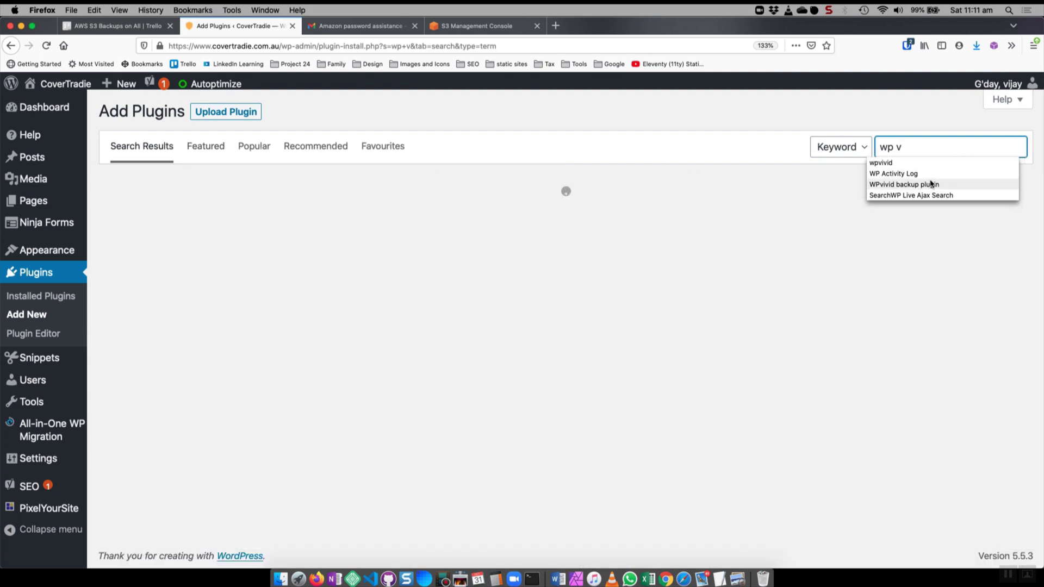
left_click(927, 185)
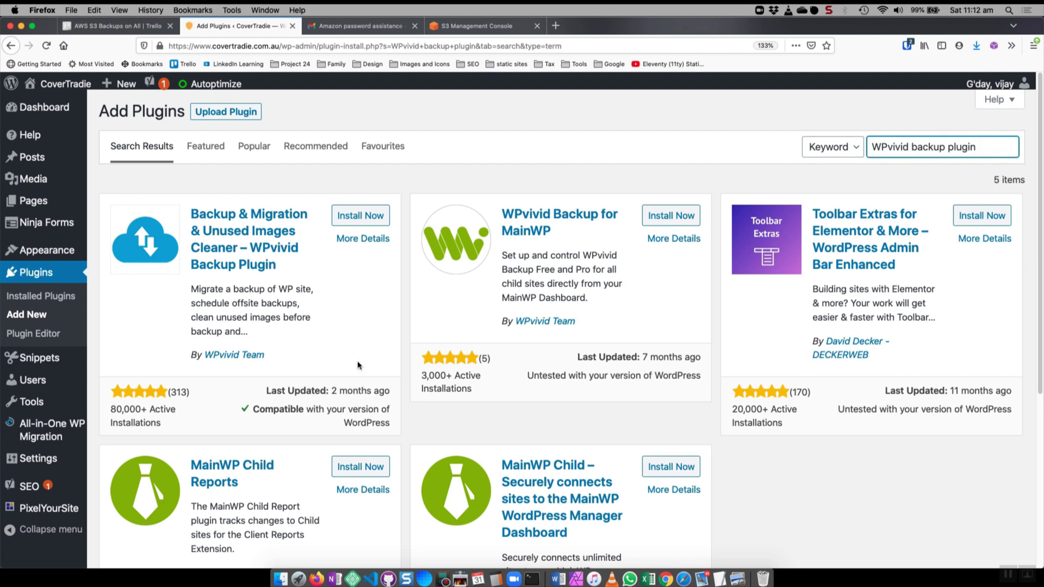
left_click(373, 217)
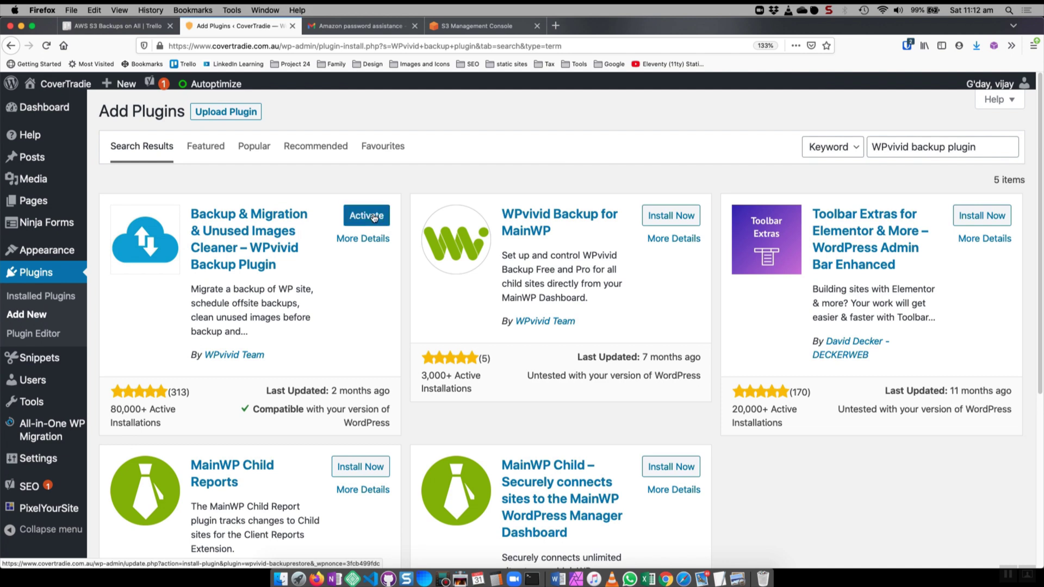
left_click(374, 216)
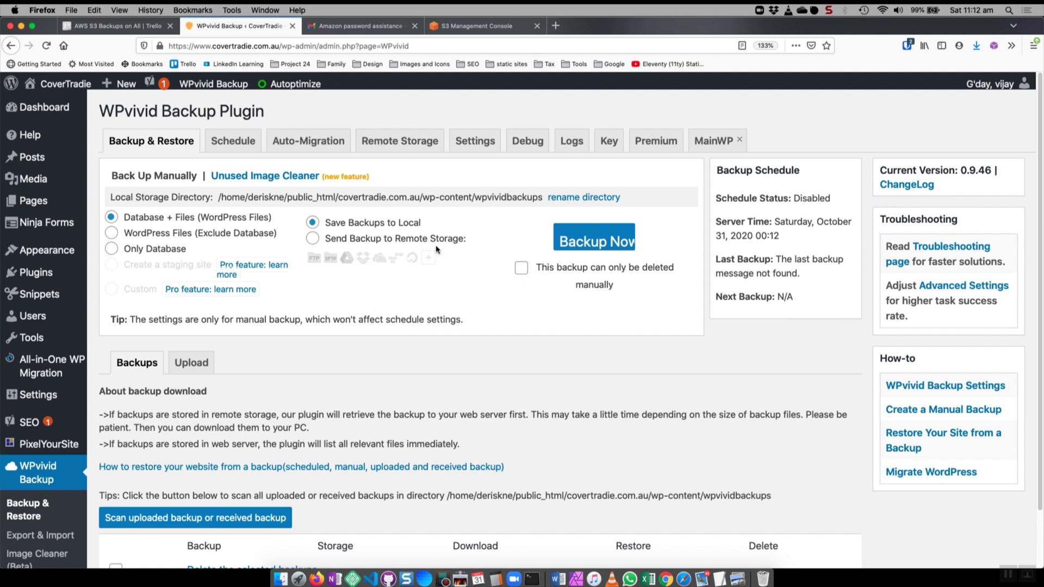
Look over the WPvivid Backup & Restore page, then bring up its Schedule settings.
scroll(437, 248, "down", 2)
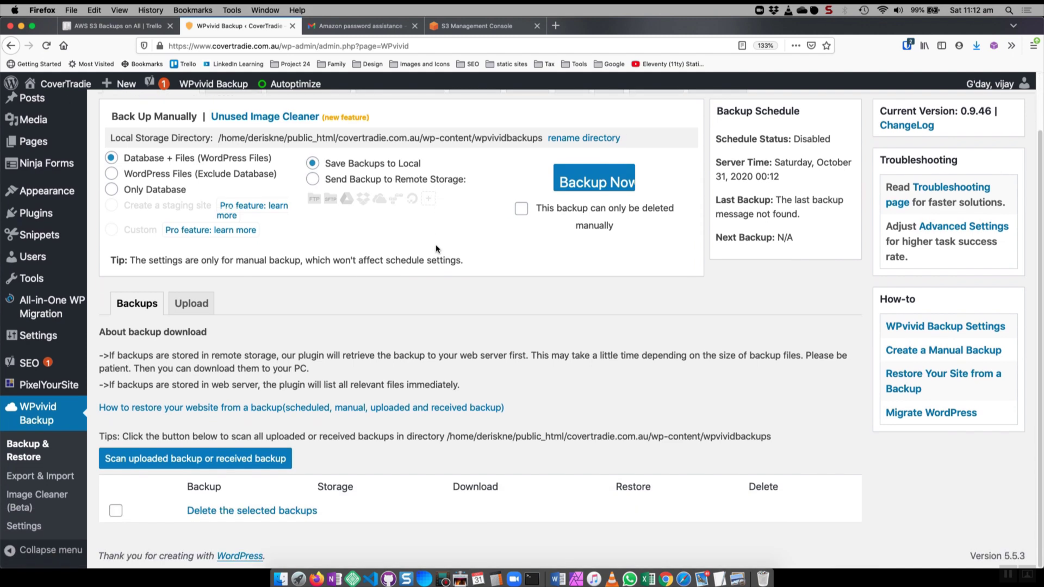
scroll(436, 249, "up", 2)
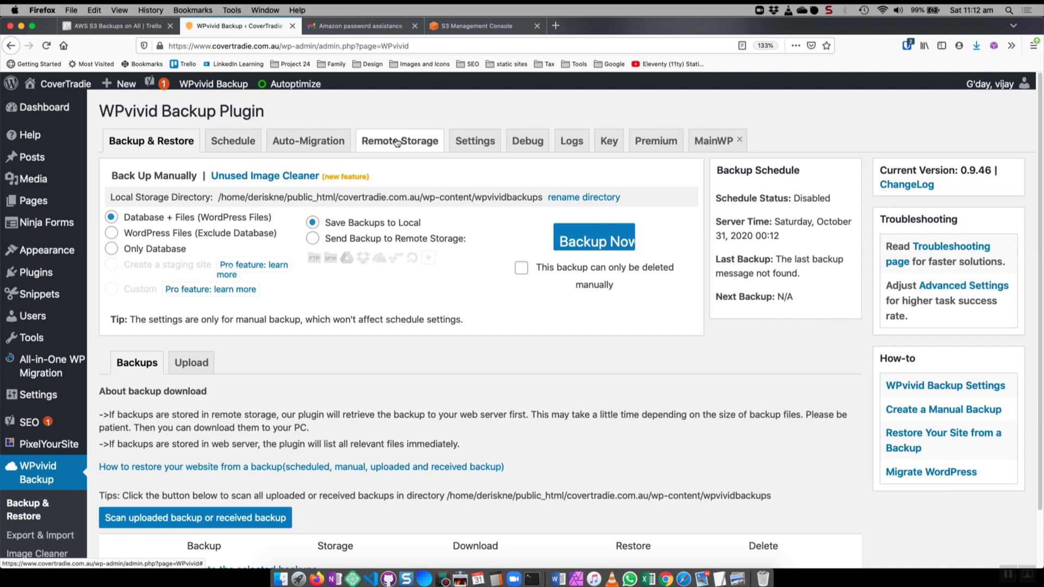
left_click(219, 147)
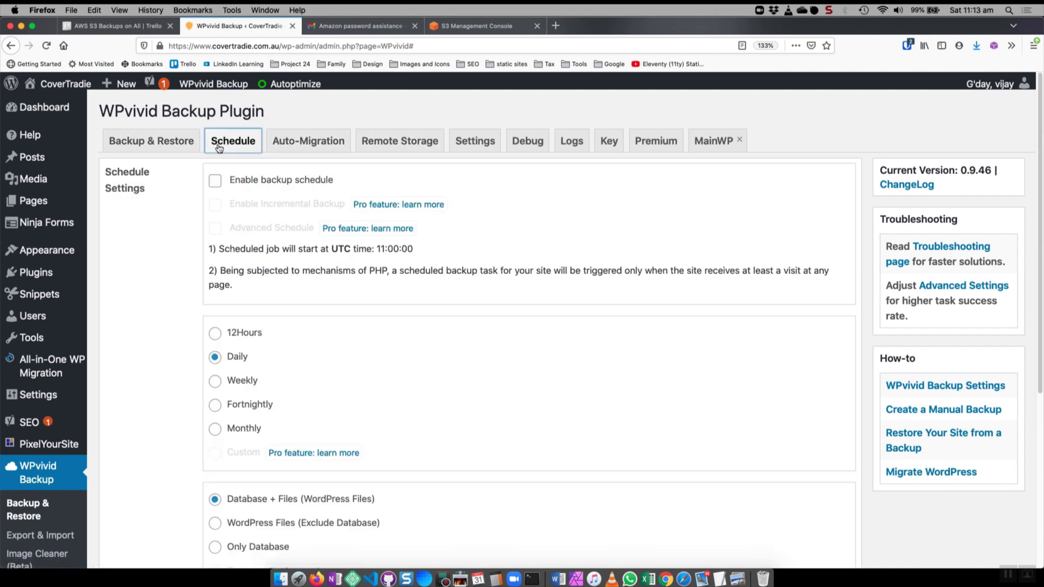
Review the Daily schedule options, then bring up the empty Amazon S3 form under Remote Storage.
scroll(254, 214, "down", 5)
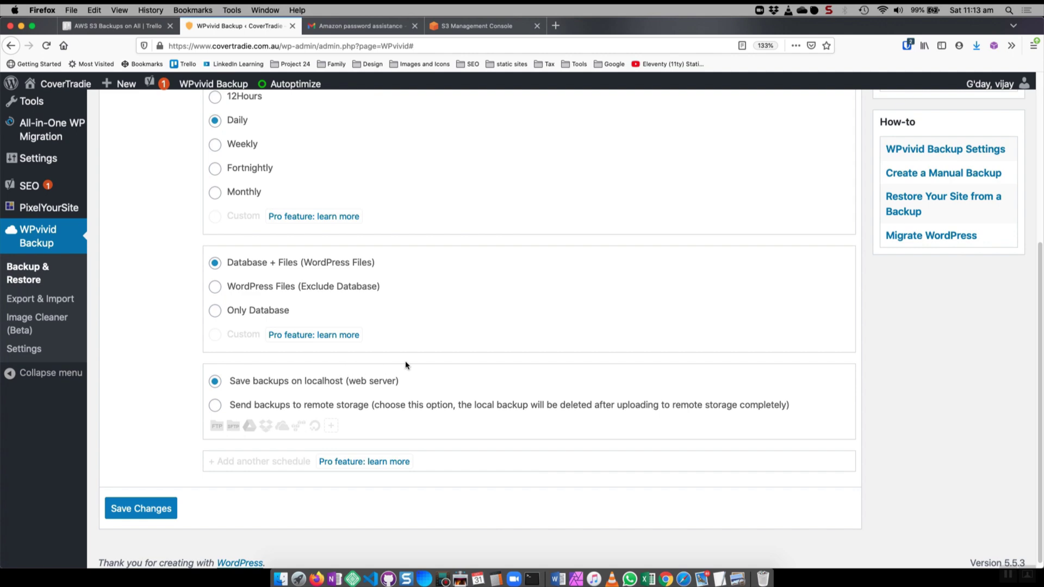
scroll(408, 363, "up", 5)
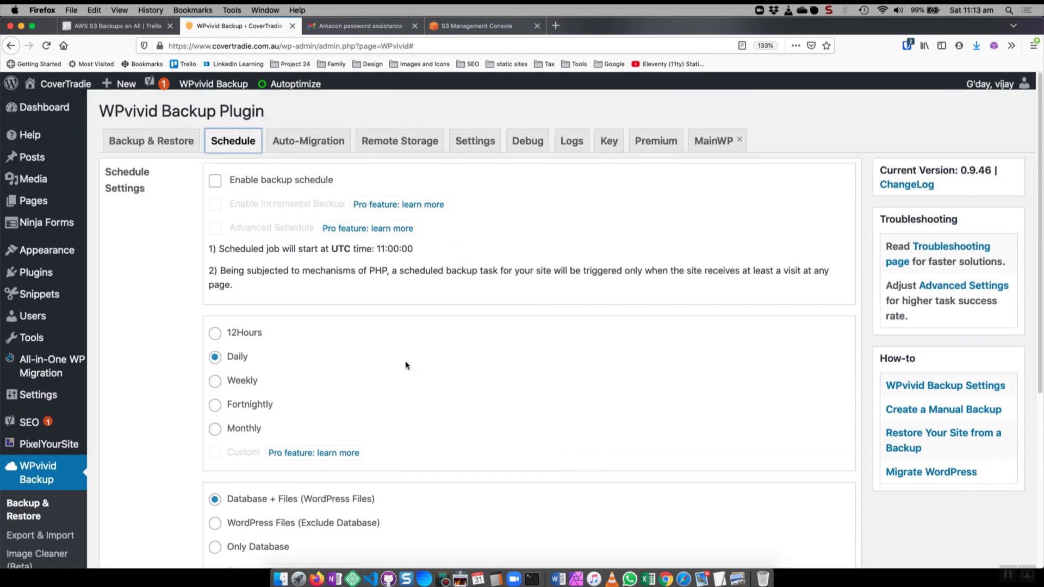
left_click(419, 141)
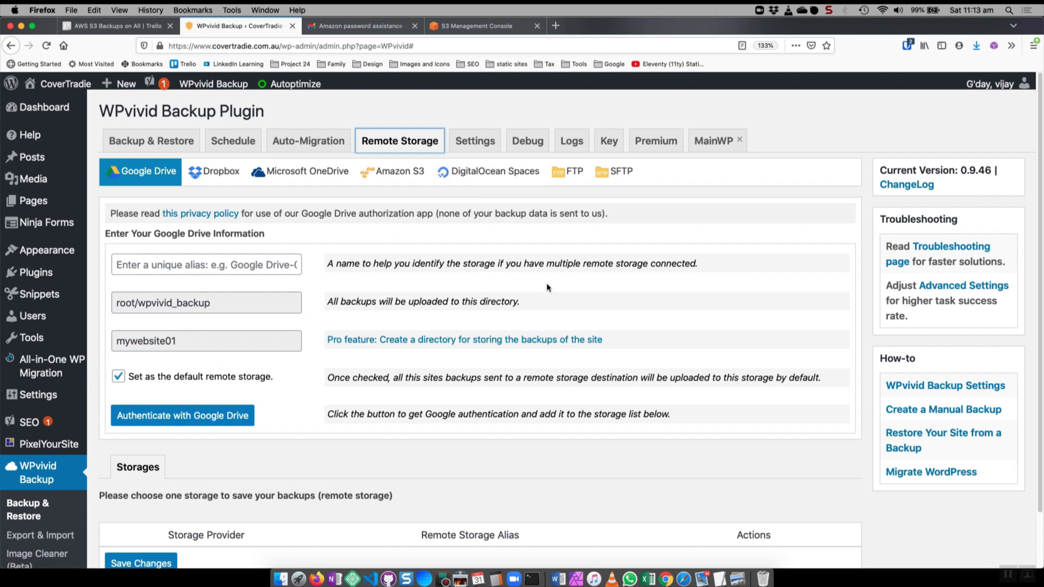
left_click(123, 182)
left_click(397, 182)
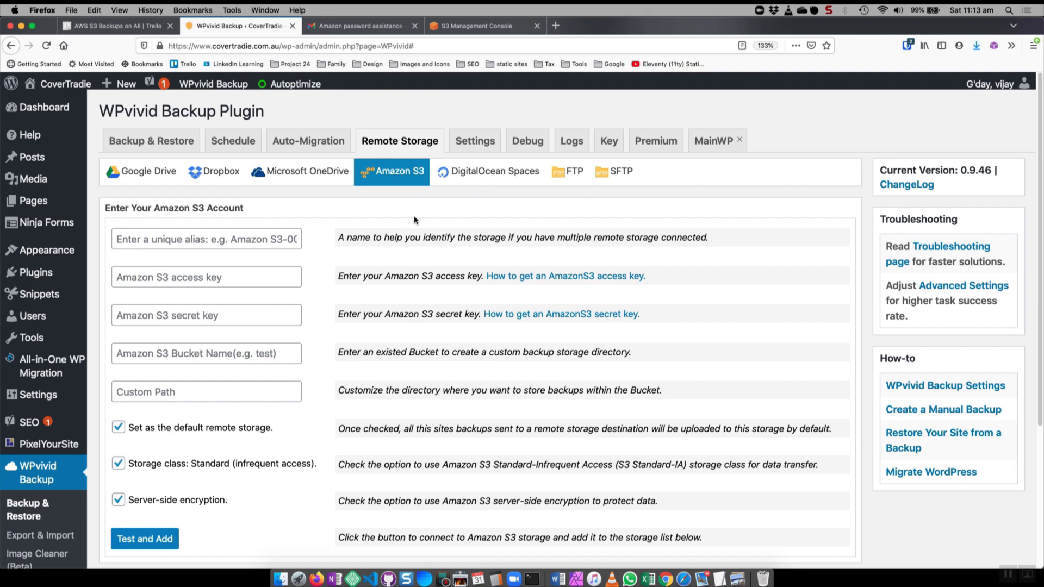
Start a new folder in the vj-website-backups bucket and copy the site address from WPvivid.
left_click(454, 28)
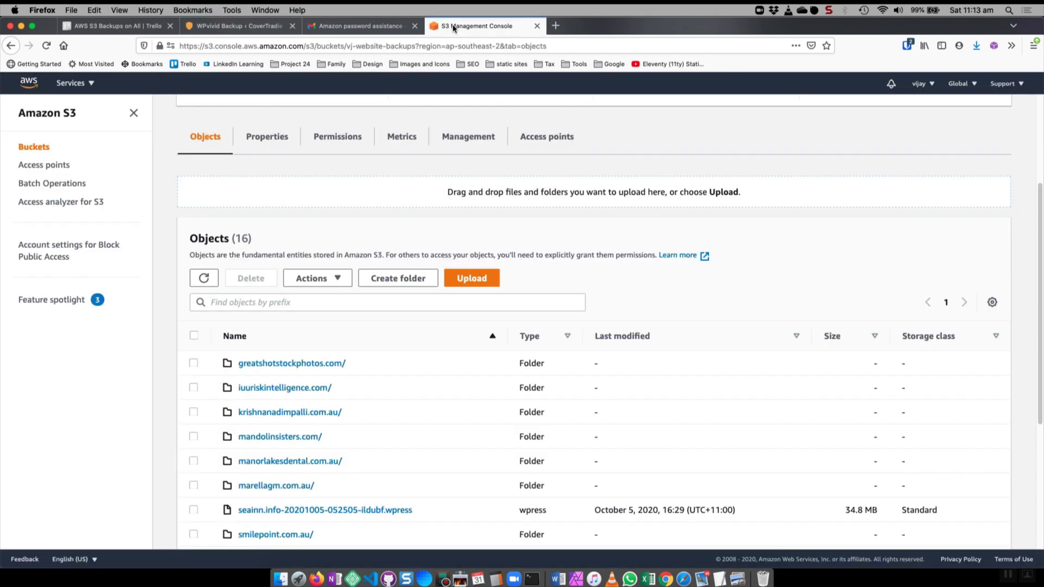
scroll(315, 180, "down", 2)
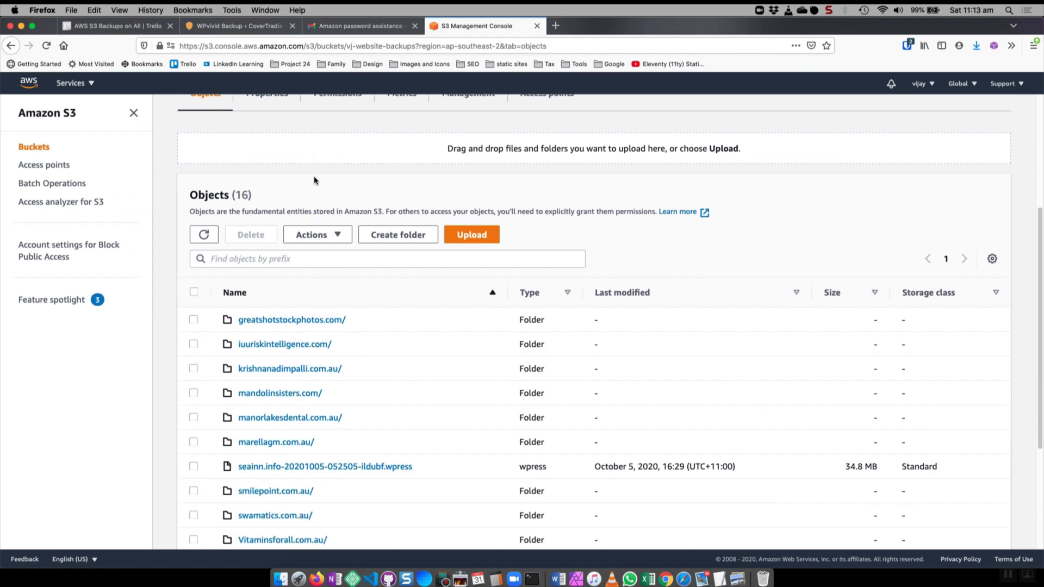
scroll(265, 237, "up", 2)
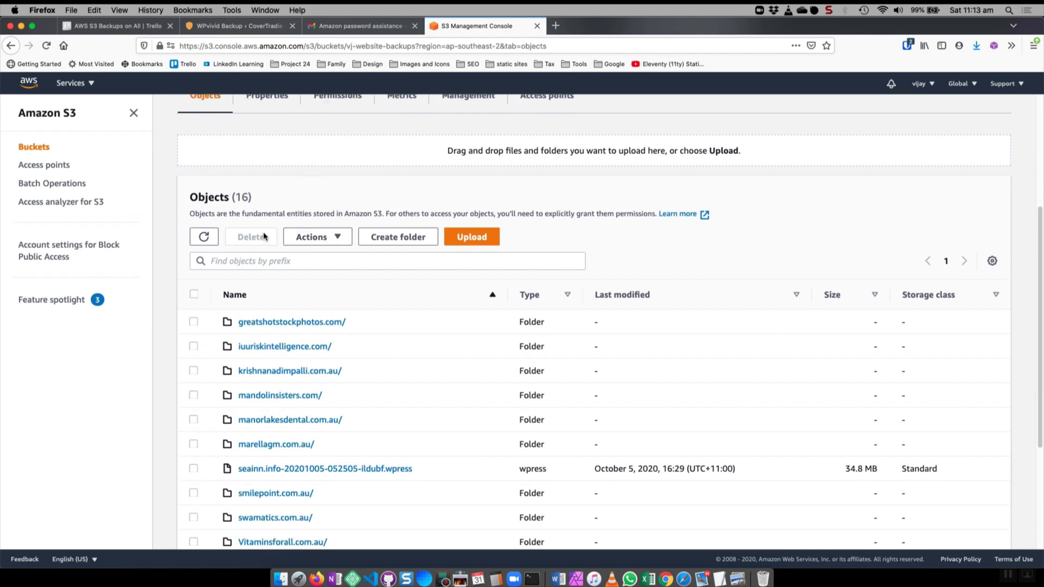
scroll(264, 237, "up", 3)
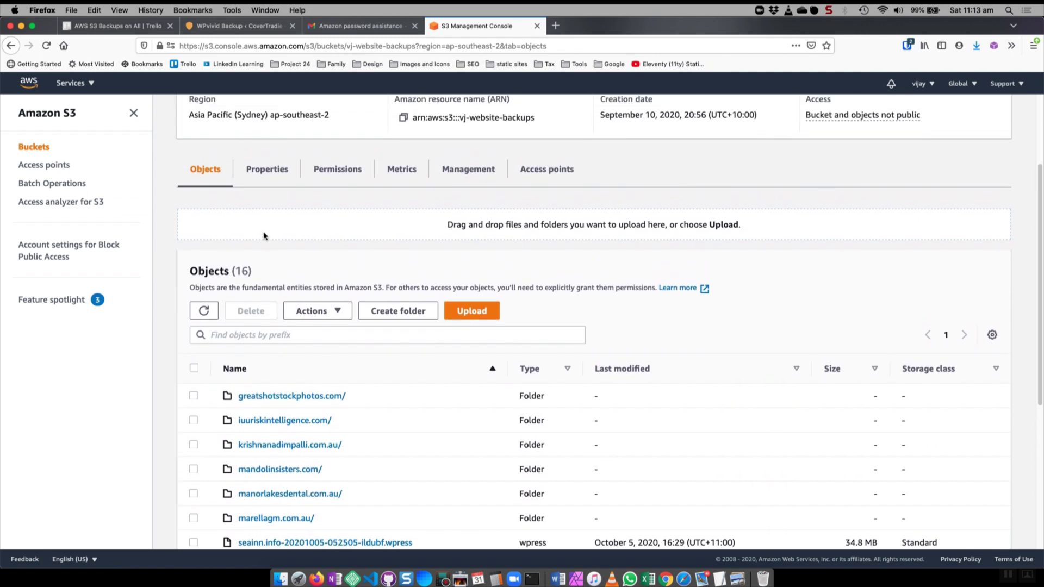
scroll(263, 235, "up", 1)
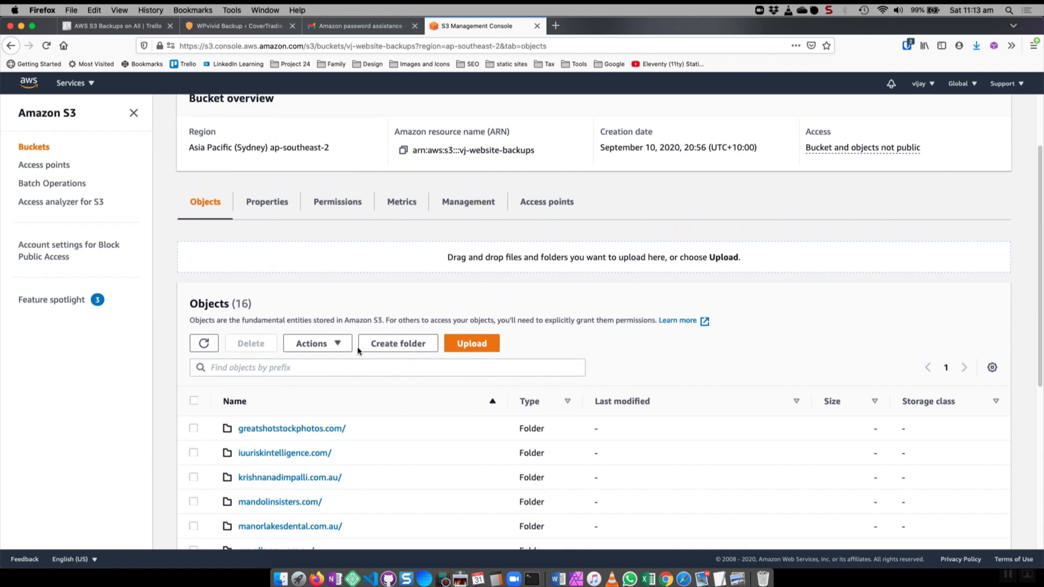
left_click(387, 344)
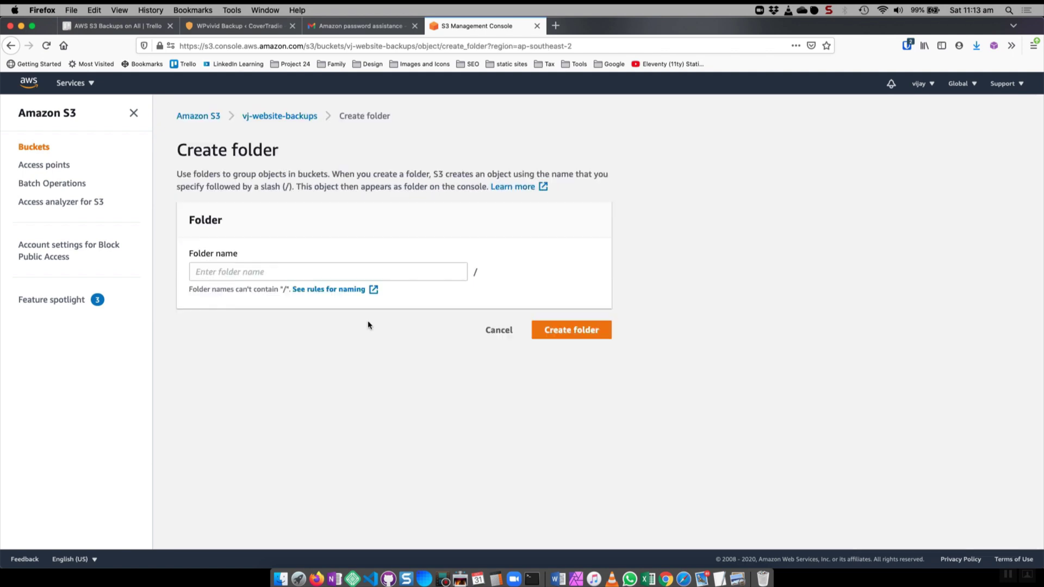
left_click(239, 26)
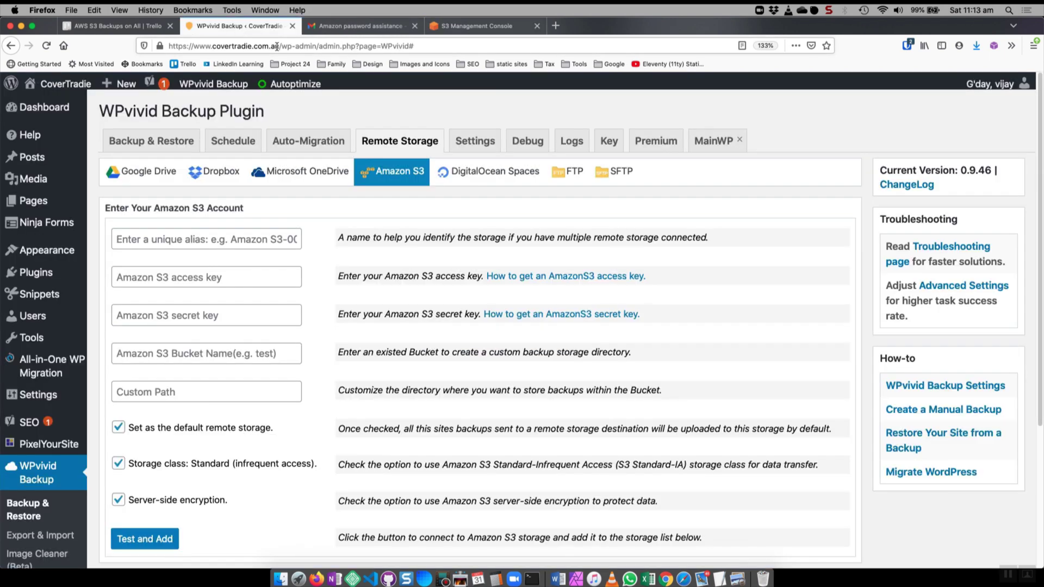
left_click_drag(279, 47, 168, 46)
key("super+c")
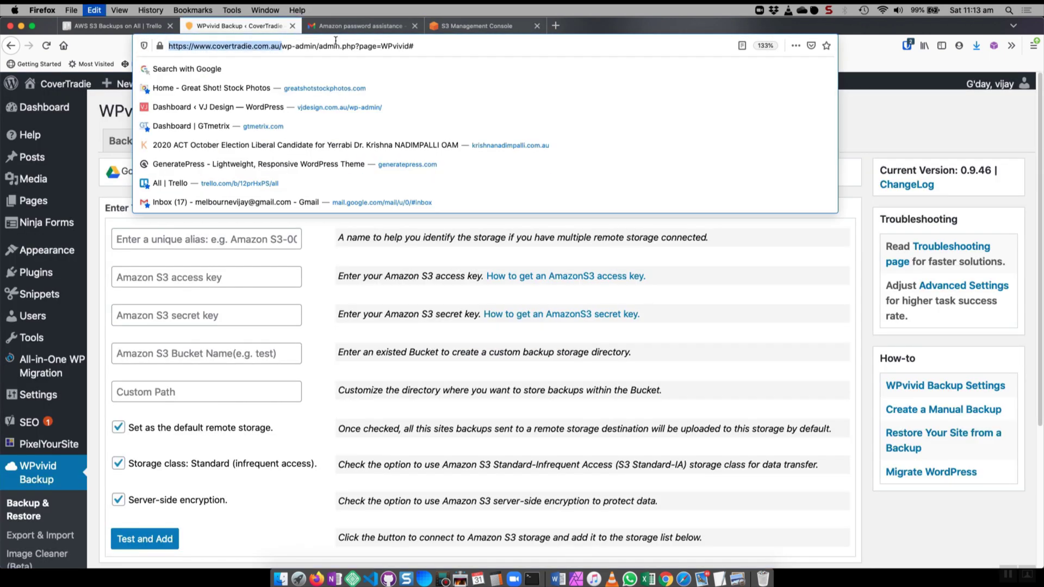
left_click(476, 28)
left_click(287, 273)
key("super+v")
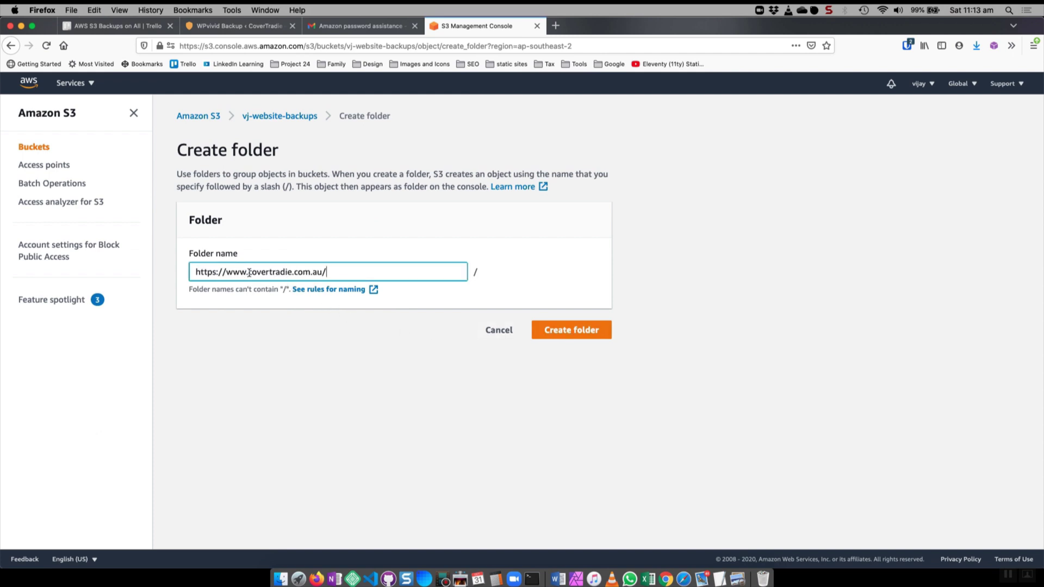
left_click_drag(249, 271, 48, 266)
key("BackSpace")
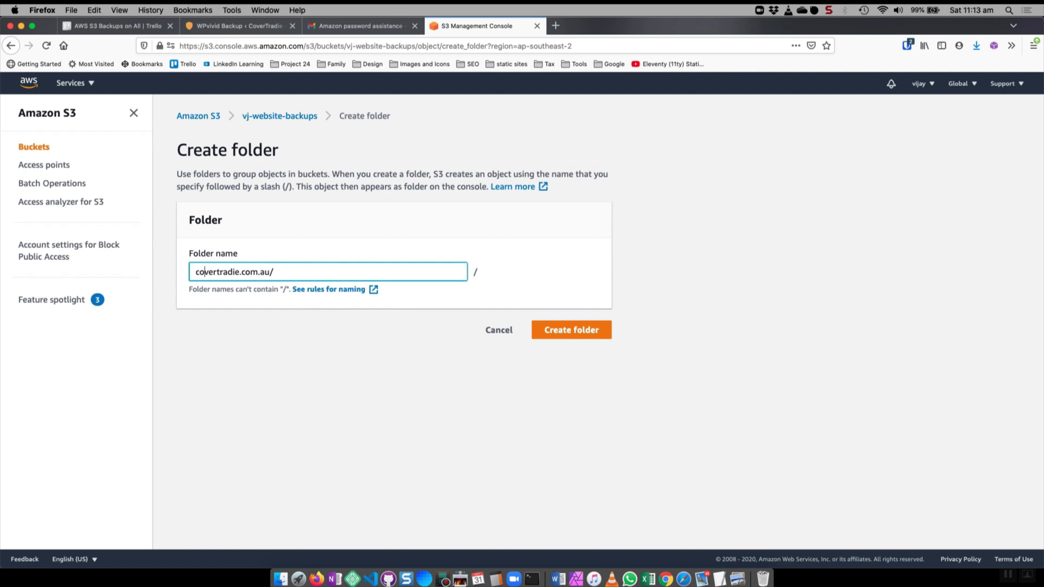
key("Right")
key("Right")
key("Right")
key("Right")
key("Right")
key("Right")
key("Right")
key("Right")
key("Right")
key("Right")
key("Right")
key("Right")
key("Right")
key("Right")
key("Right")
key("super+a")
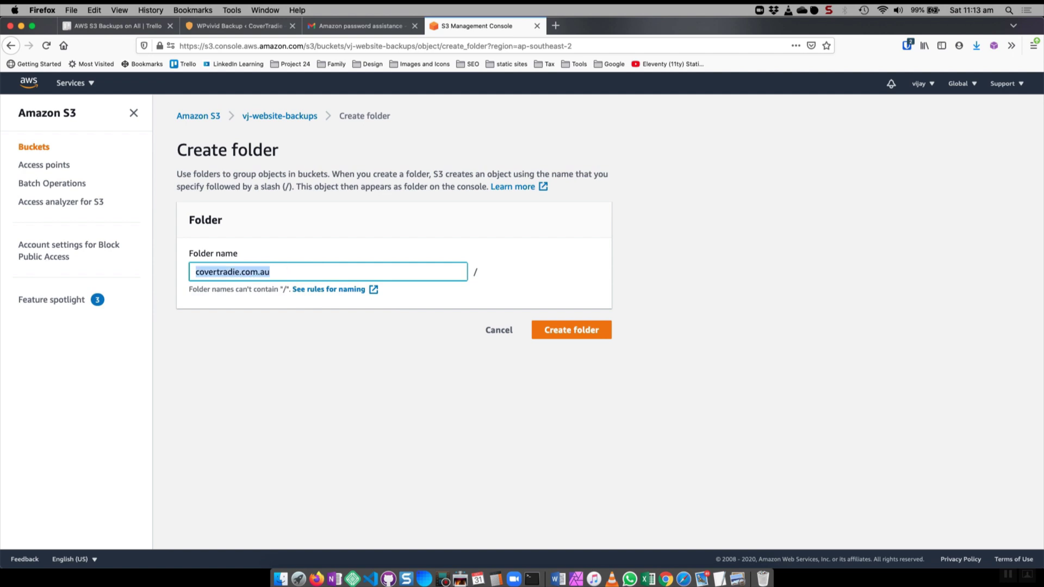
left_click(588, 329)
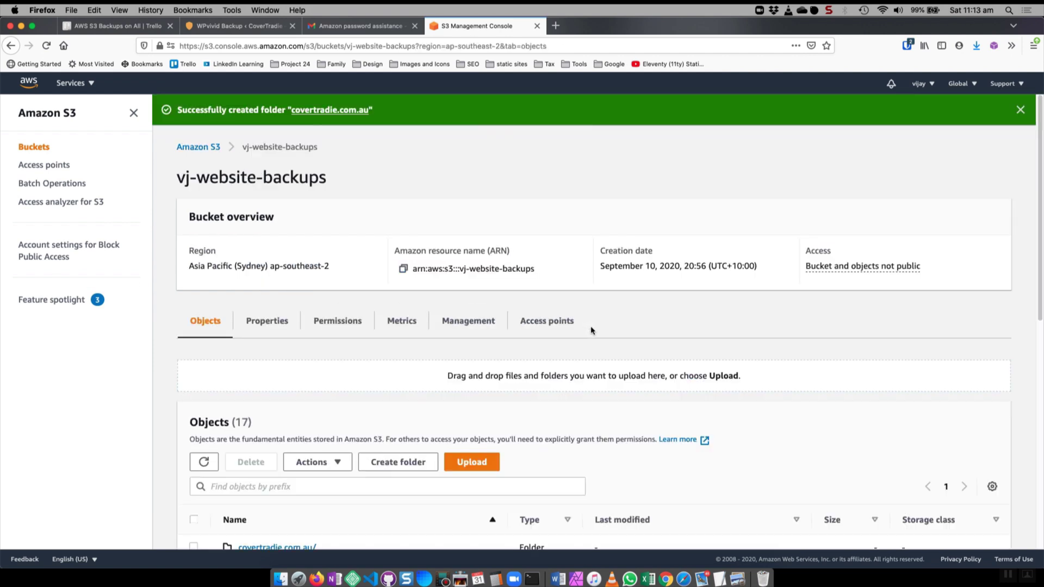
scroll(557, 314, "down", 5)
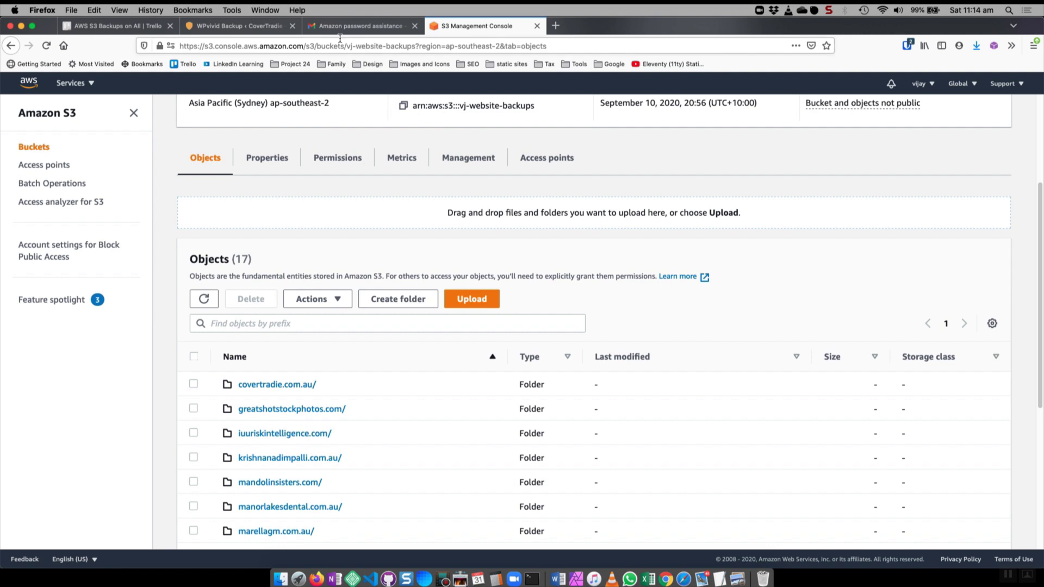
Paste covertradiecomau as the storage alias on WPvivid's Amazon S3 form.
left_click(242, 30)
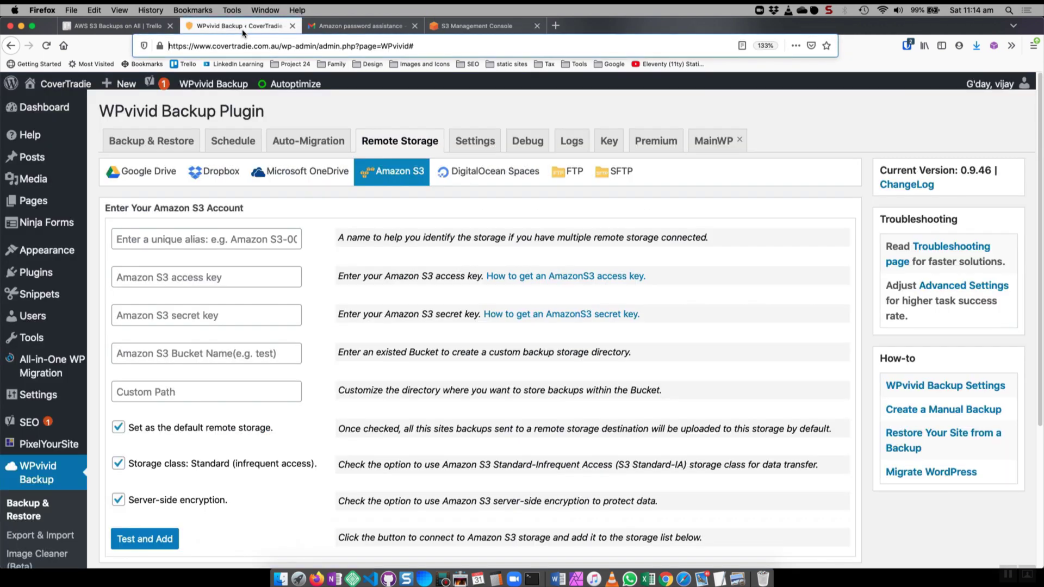
left_click(209, 243)
type("covertradiecomau")
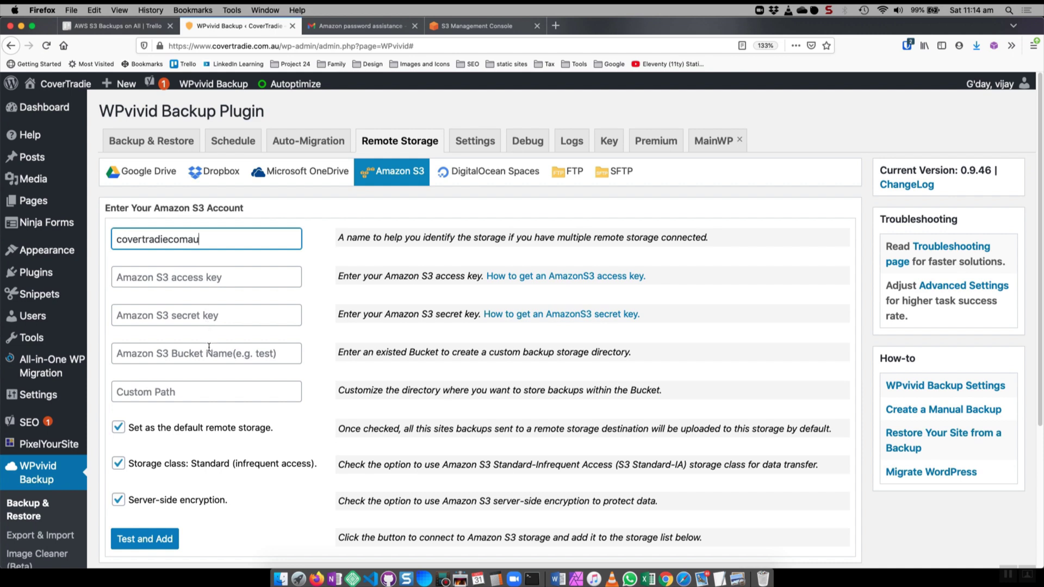
left_click(196, 387)
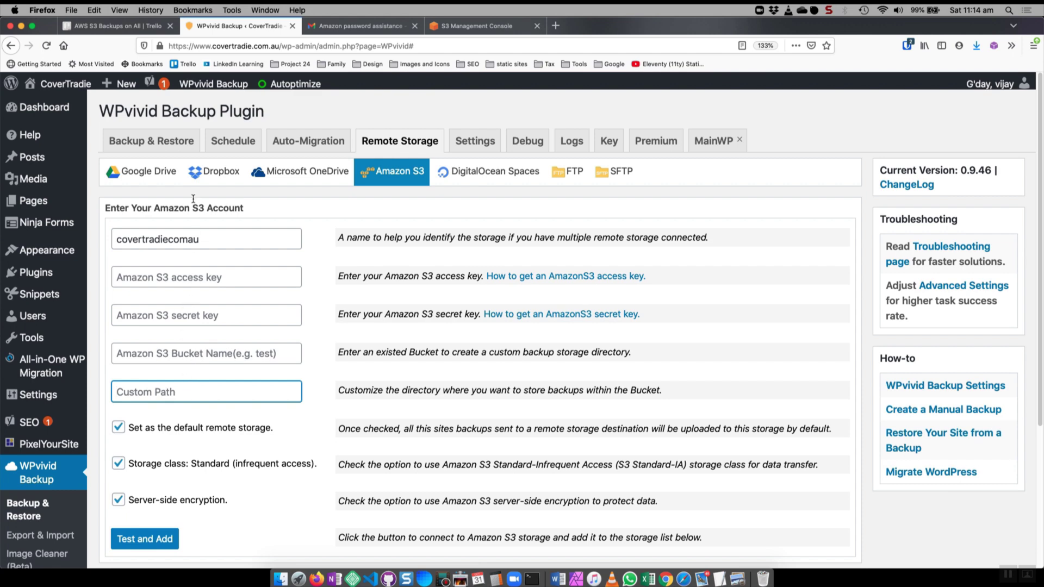
left_click(125, 29)
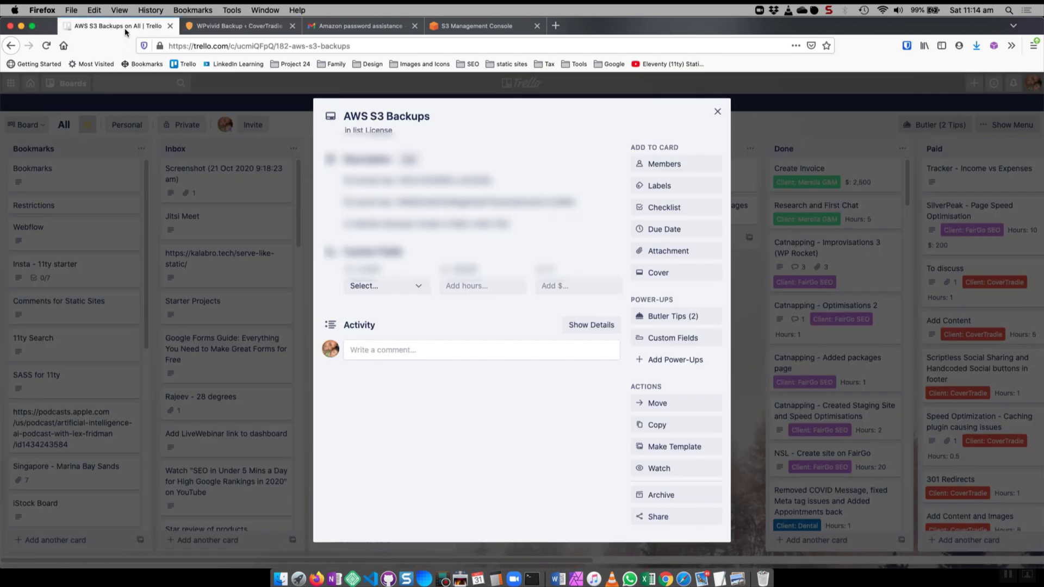
Copy the access key from the Trello card into WPvivid's Amazon S3 access key field.
left_click(403, 183)
left_click_drag(406, 184, 506, 184)
key("super+c")
left_click(239, 26)
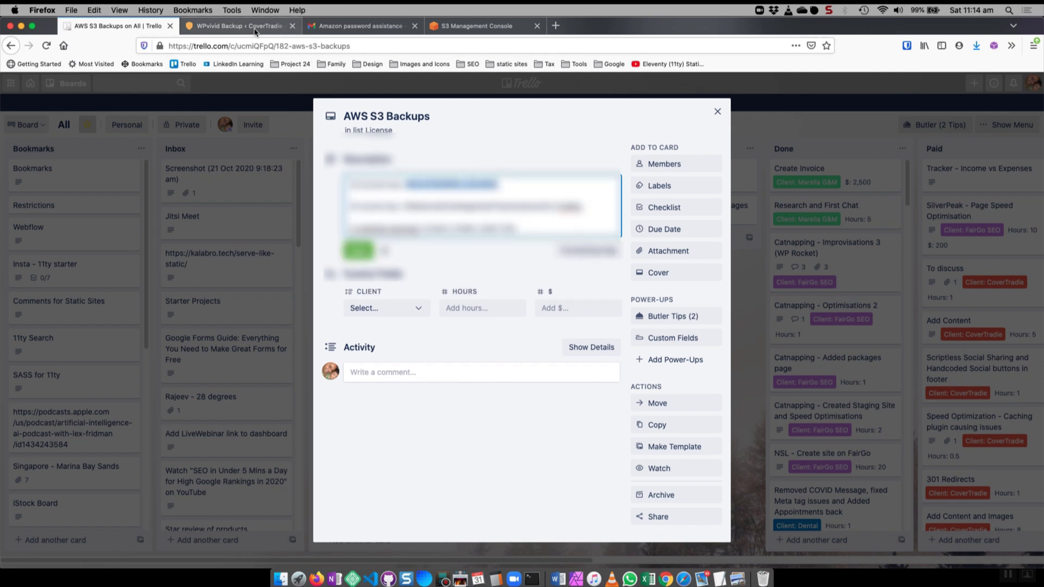
left_click(194, 272)
left_click(179, 299)
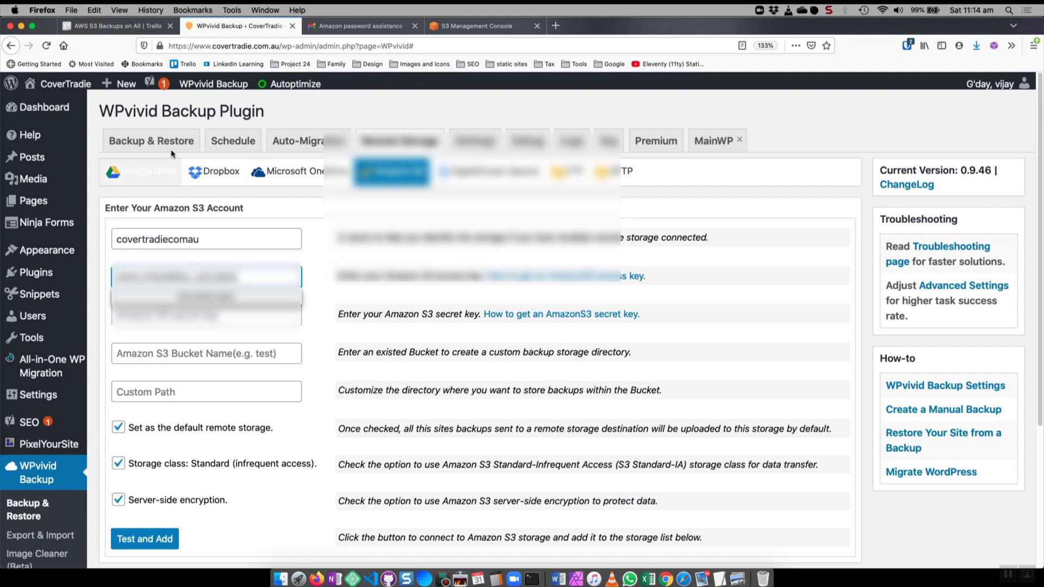
Copy the secret key from the Trello card into WPvivid's Amazon S3 secret key field.
left_click(94, 27)
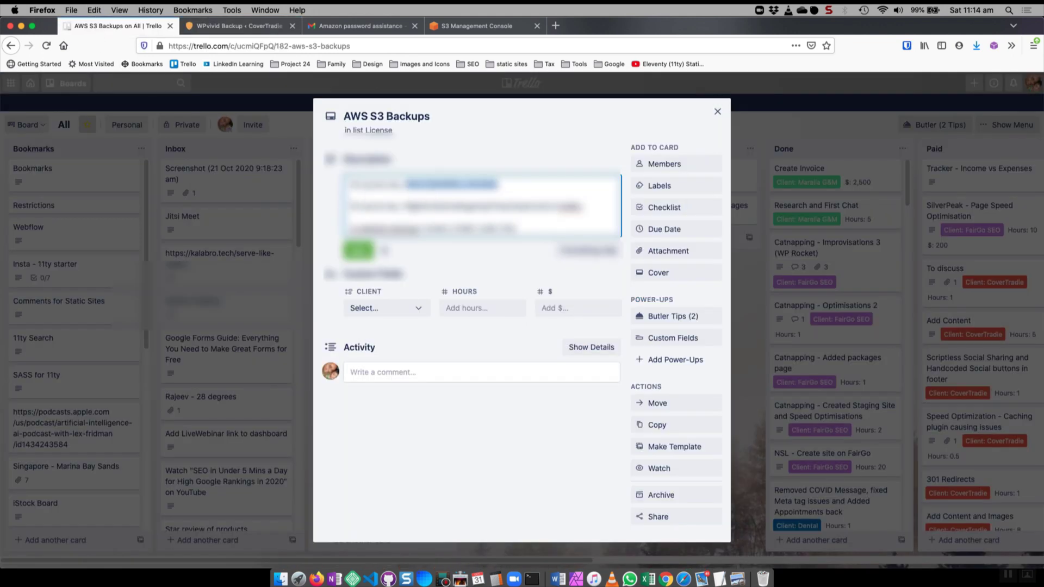
left_click_drag(405, 206, 607, 209)
key("super+c")
left_click(233, 27)
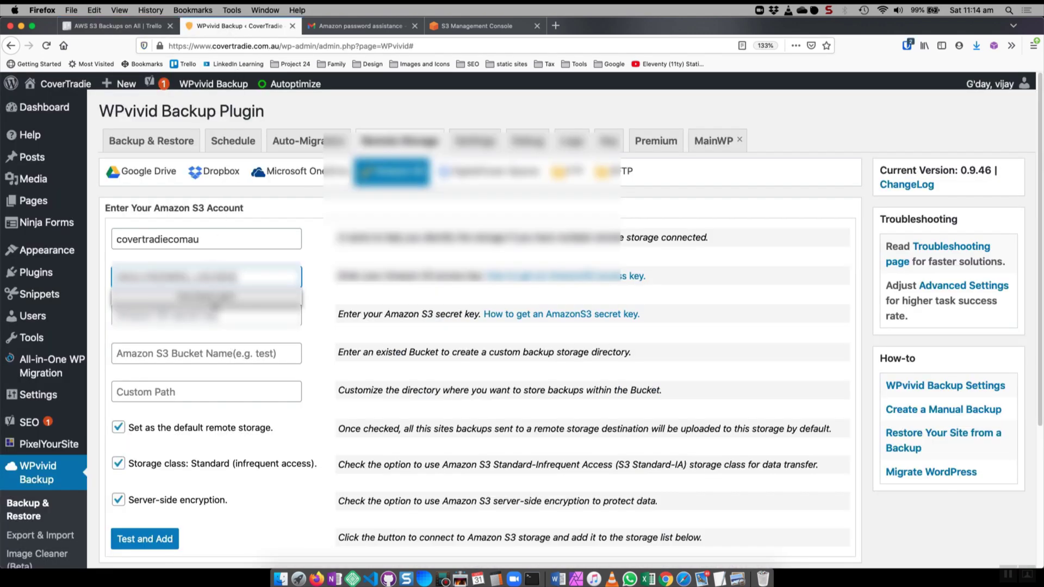
left_click(223, 315)
key("super+v")
left_click(268, 352)
left_click(477, 25)
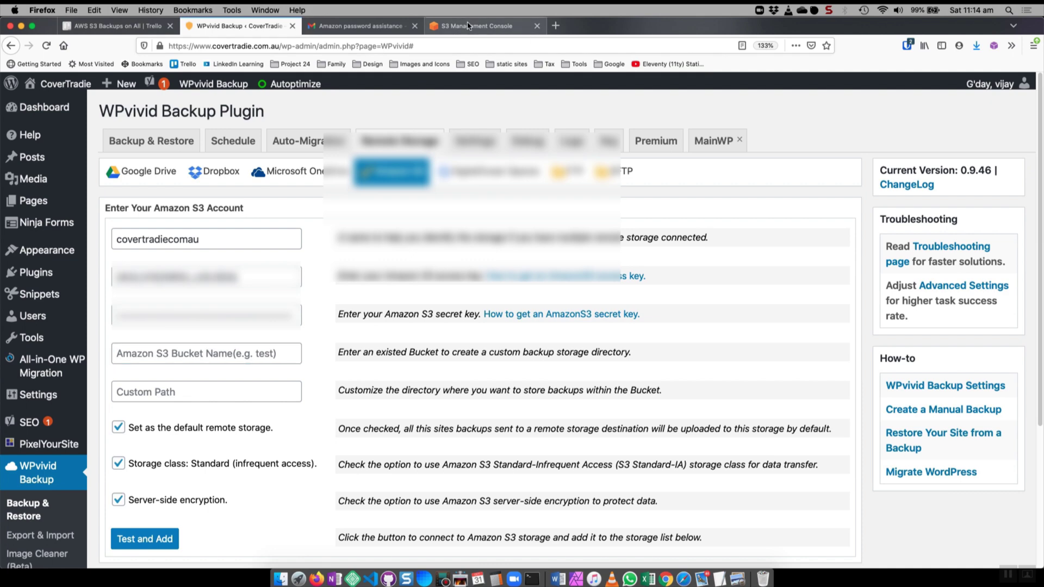
scroll(381, 205, "up", 3)
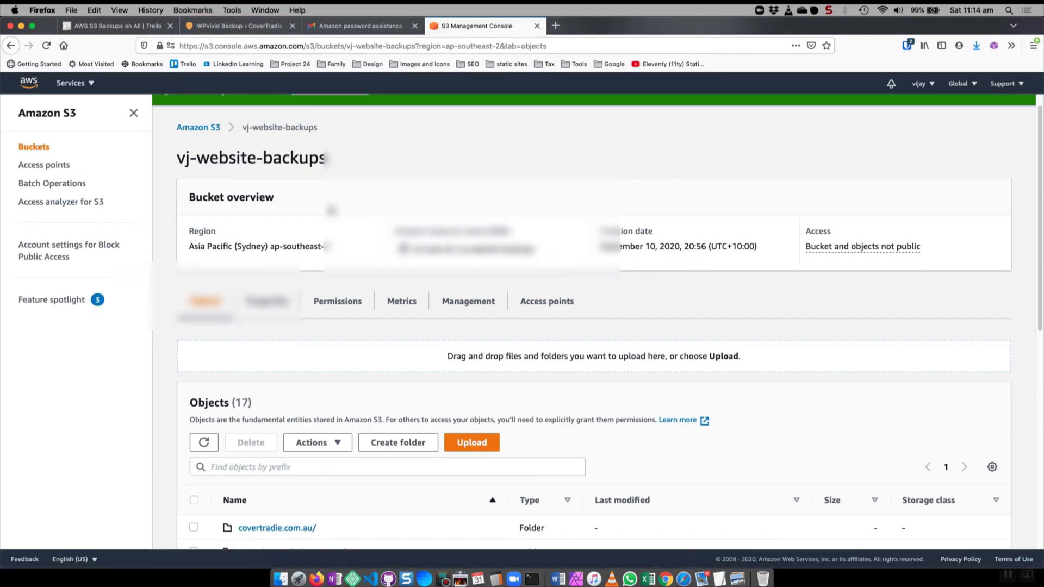
Enter vj-website-backups as the bucket name on the WPvivid S3 form.
left_click_drag(328, 185, 178, 179)
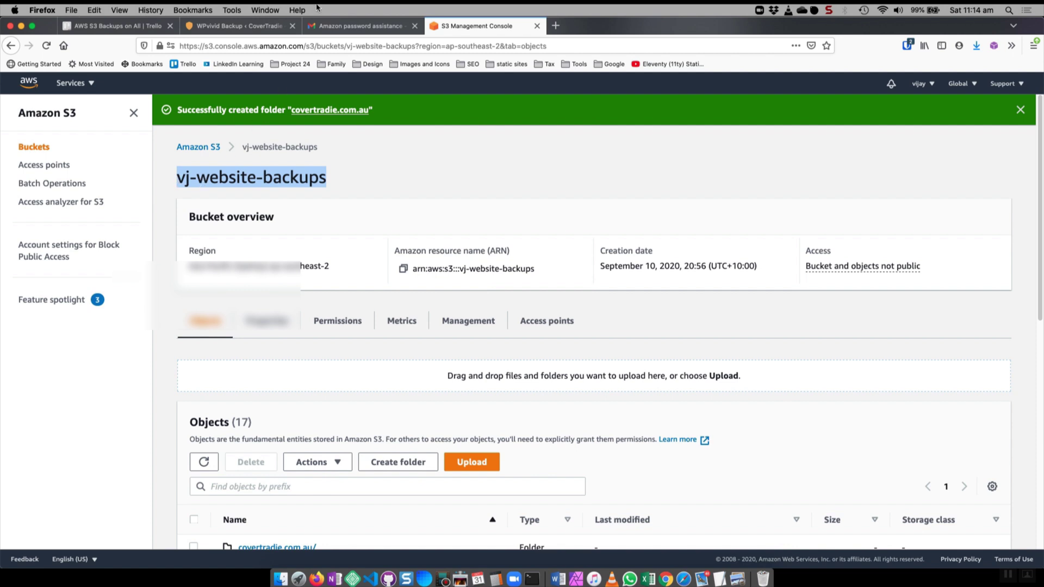
left_click(234, 26)
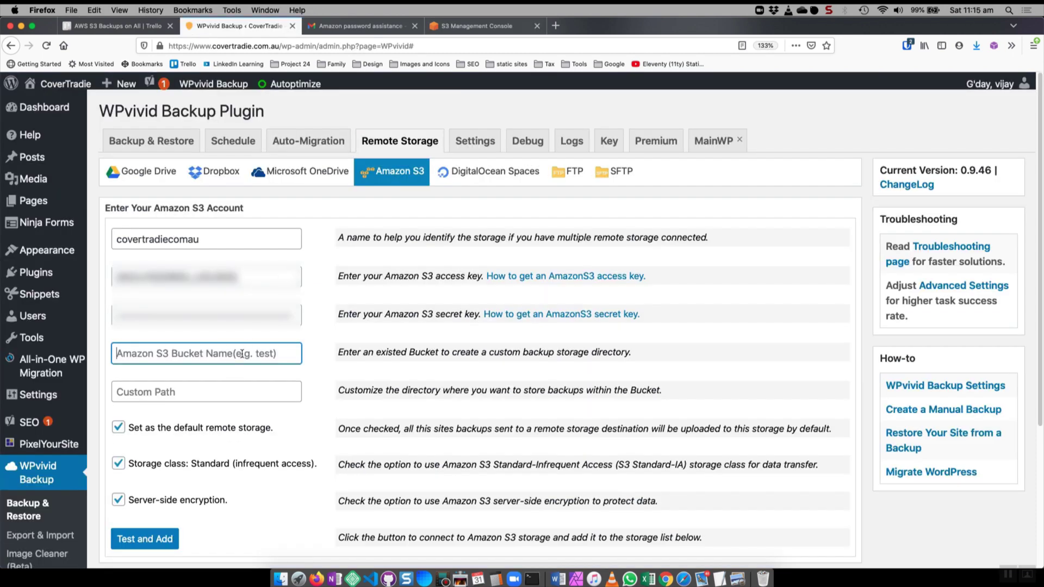
key("super+v")
left_click(213, 388)
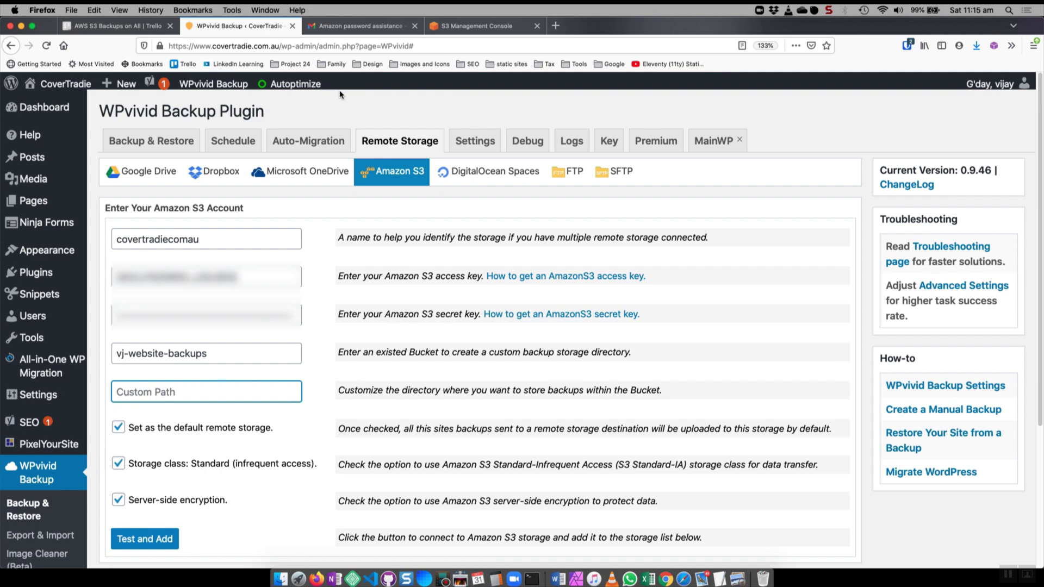
Go into the covertradie.com.au folder in S3 and copy its name.
left_click(473, 26)
scroll(342, 283, "down", 4)
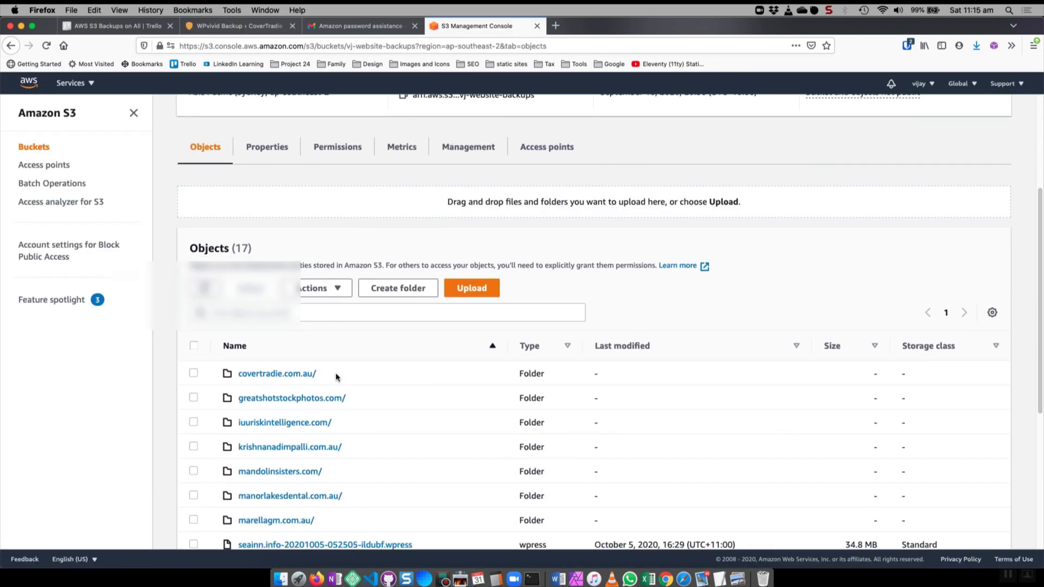
left_click(302, 374)
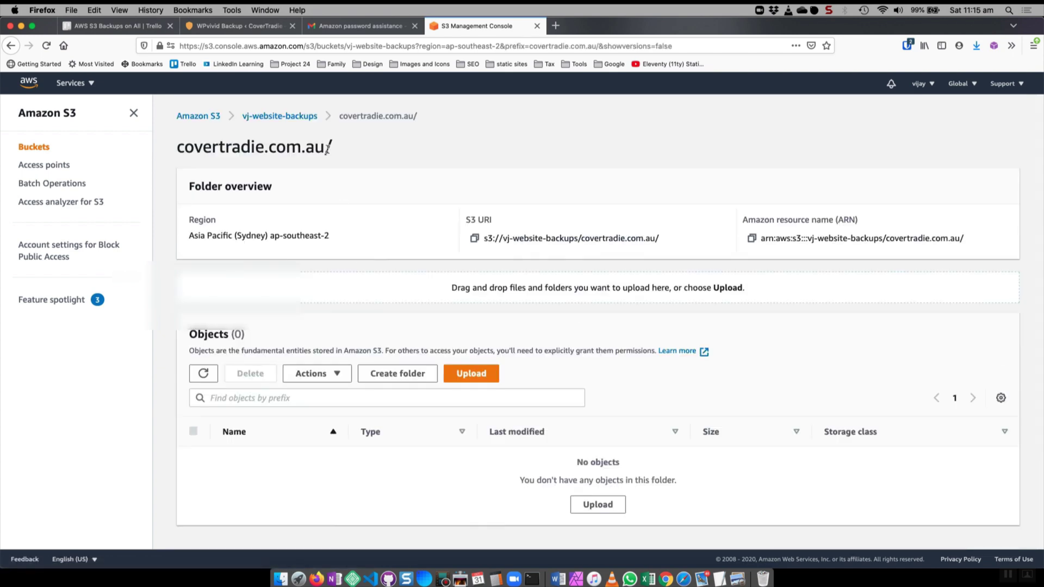
left_click_drag(326, 148, 156, 147)
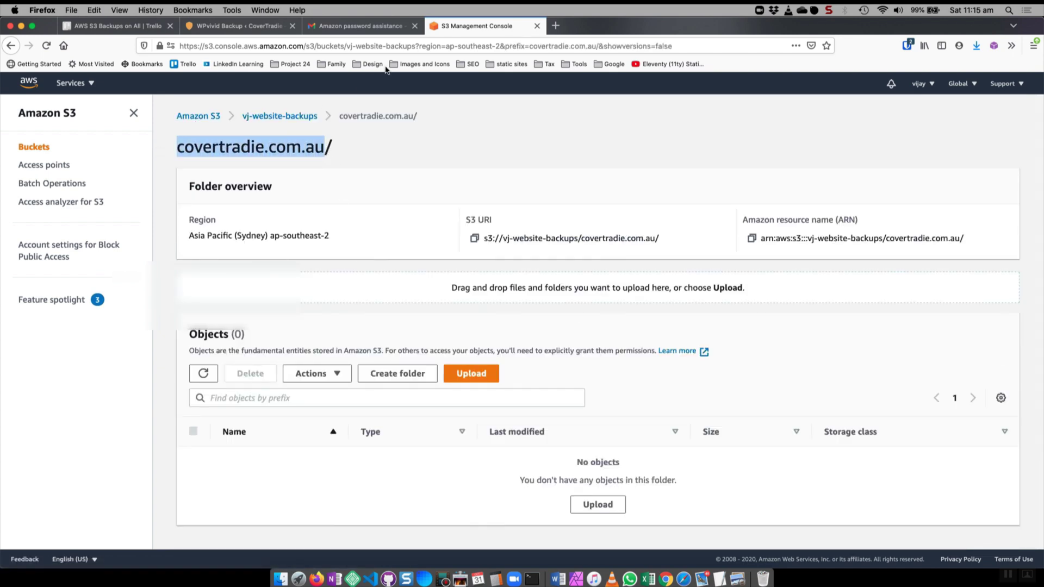
left_click(343, 27)
Set the custom path to covertradie.com.au, then test and add the covertradiecomau S3 storage.
left_click(246, 29)
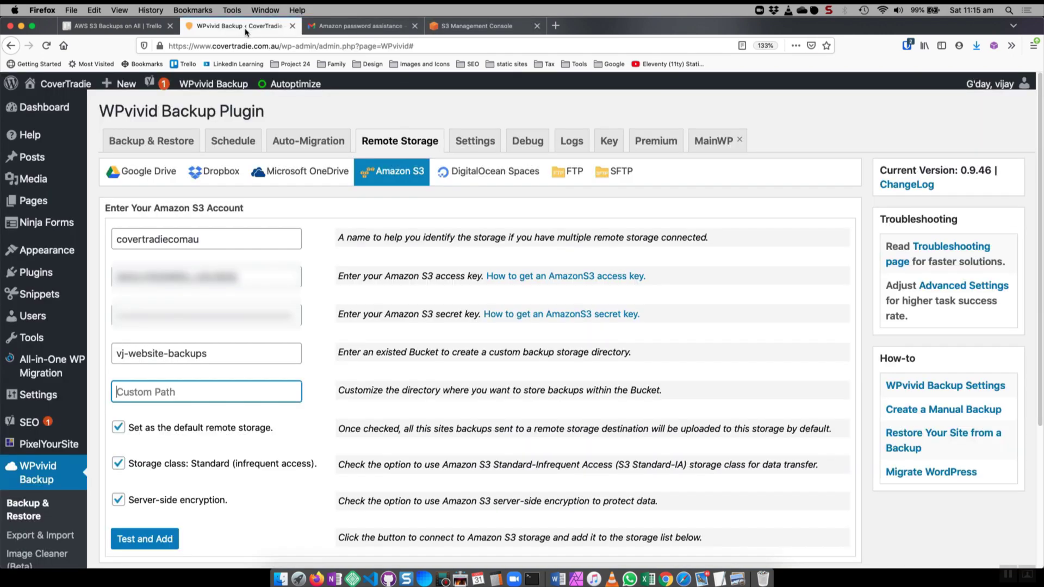
key("super+v")
scroll(221, 371, "down", 5)
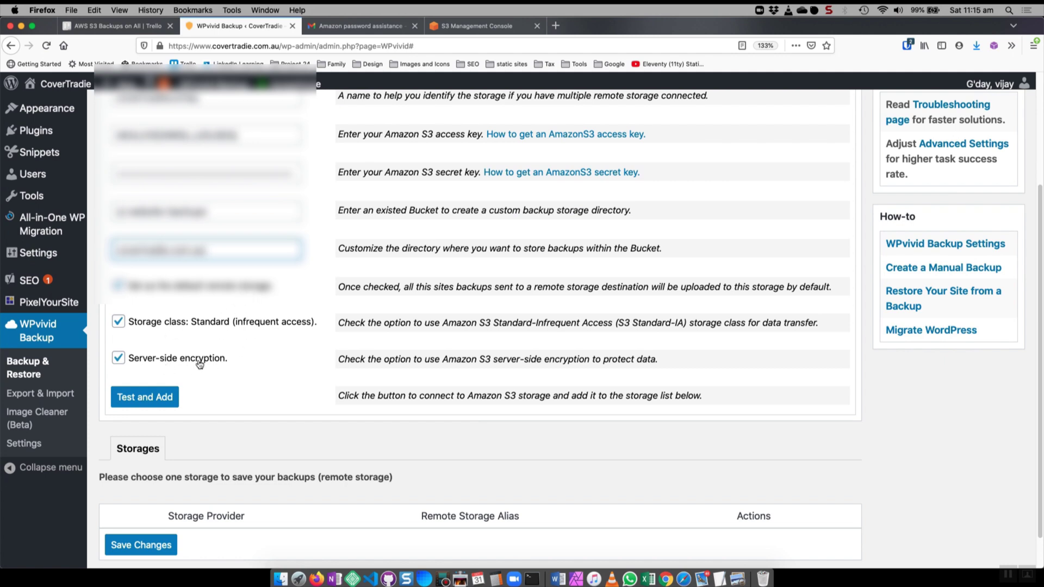
left_click(159, 396)
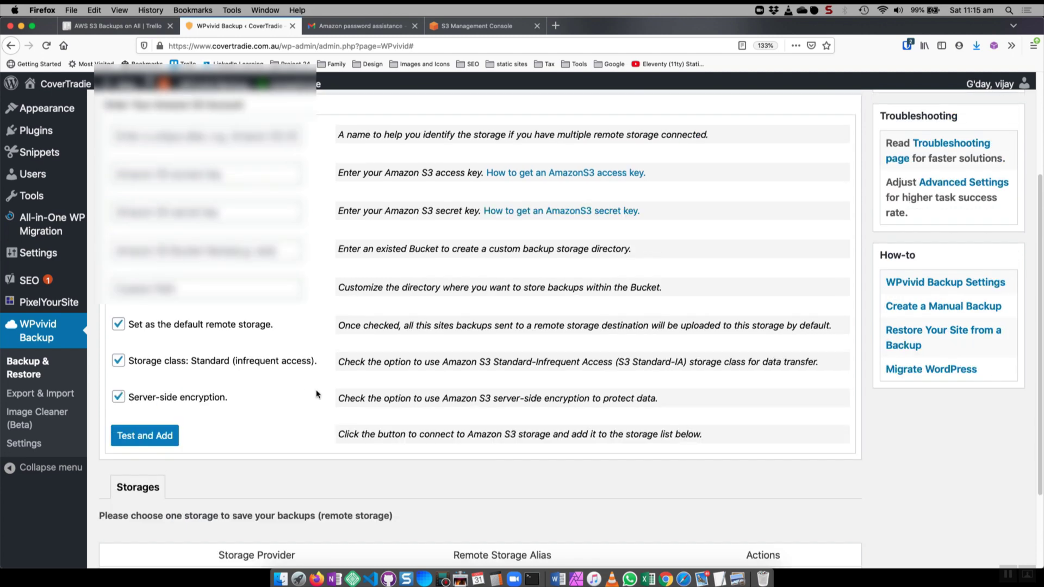
scroll(163, 403, "down", 3)
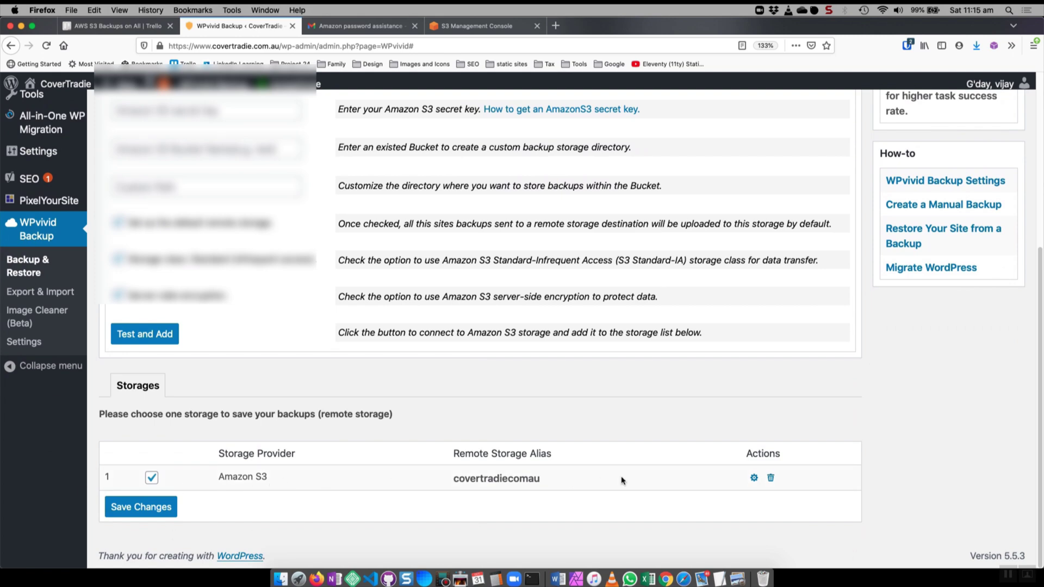
scroll(730, 481, "up", 5)
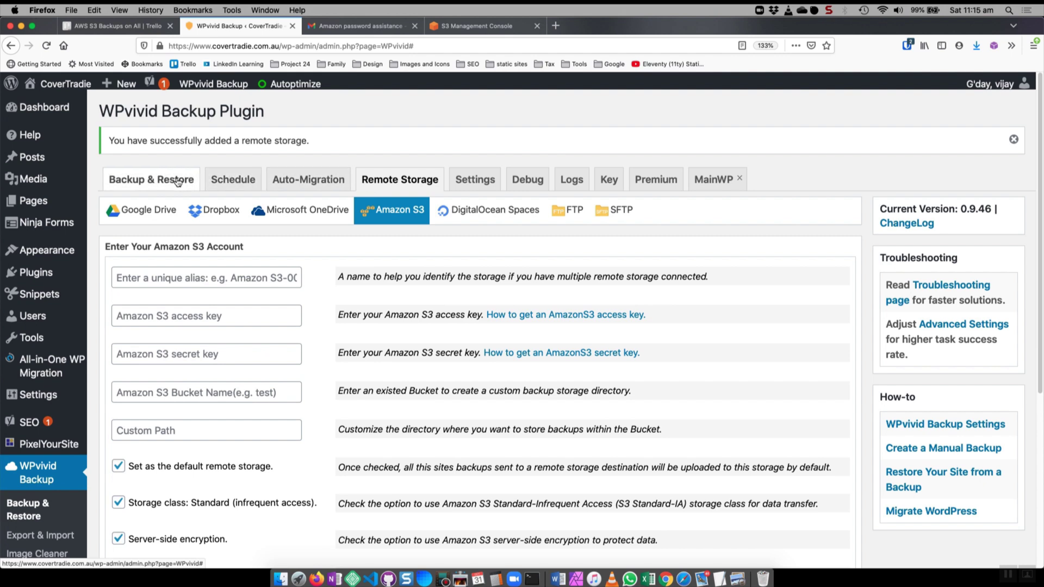
Enable the WPvivid backup schedule and change its frequency from Daily to Monthly.
left_click(232, 183)
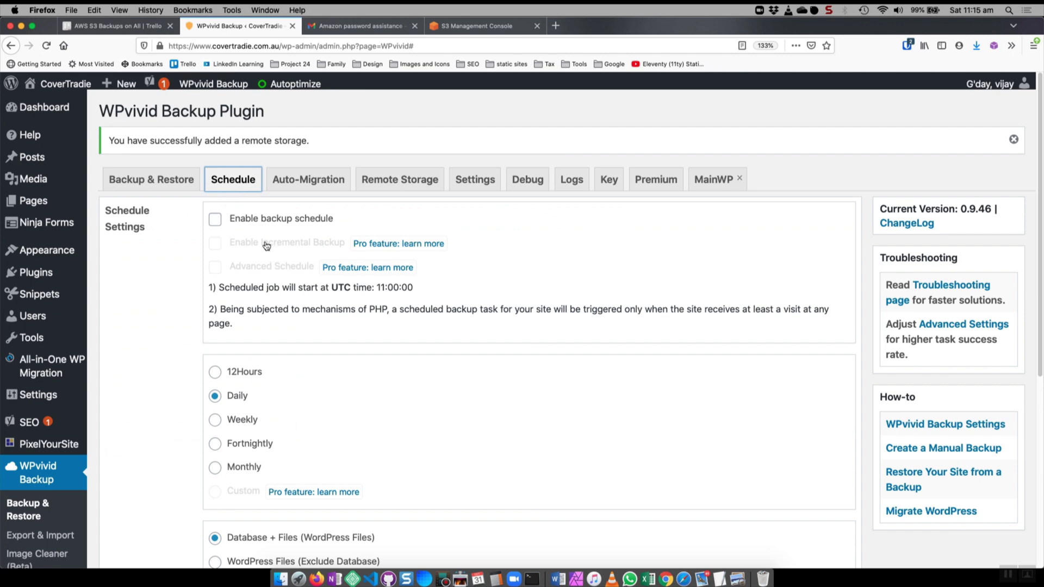
left_click(215, 220)
scroll(302, 265, "down", 3)
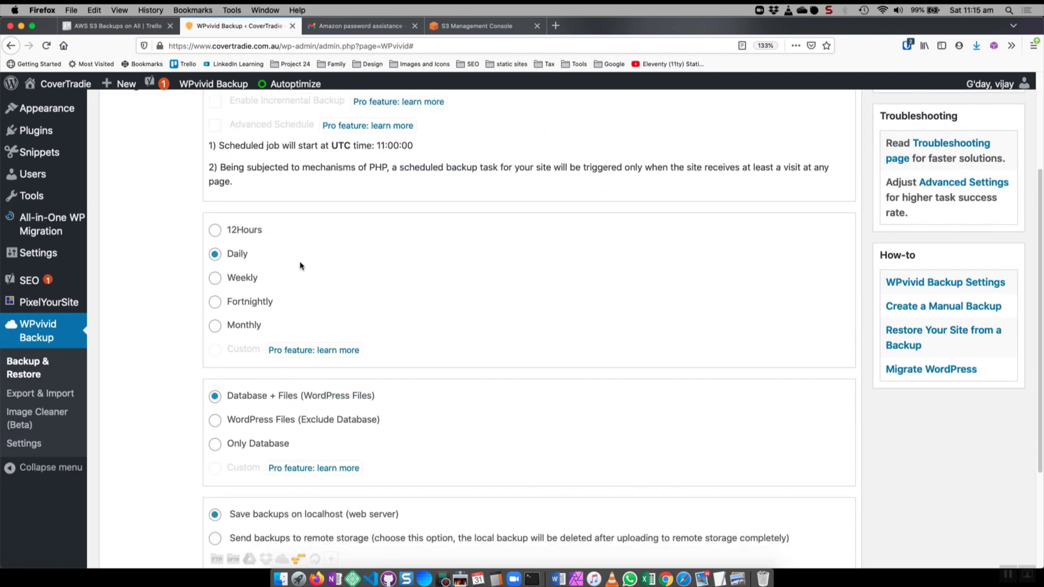
left_click(228, 326)
scroll(298, 307, "down", 2)
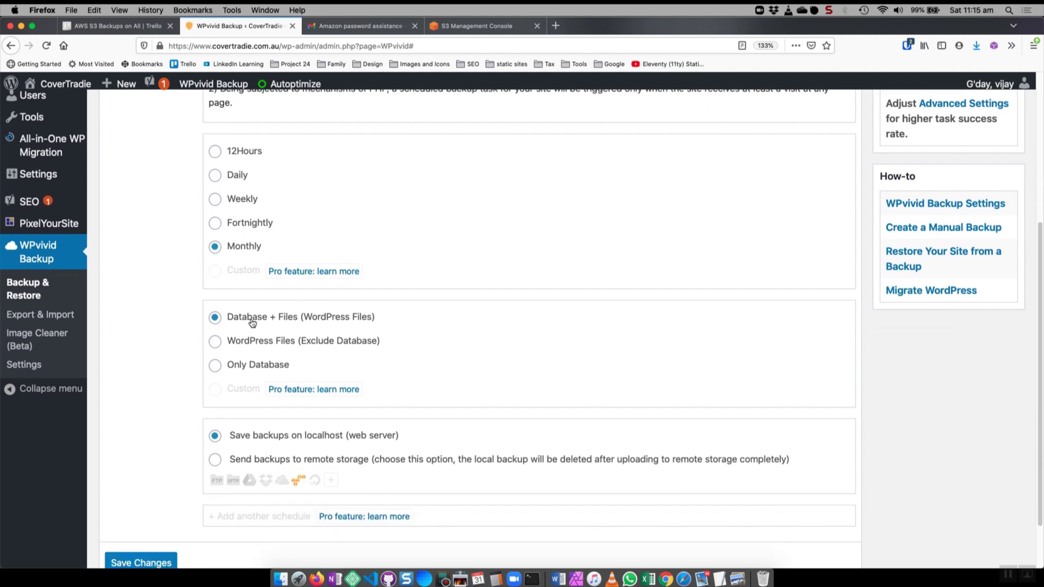